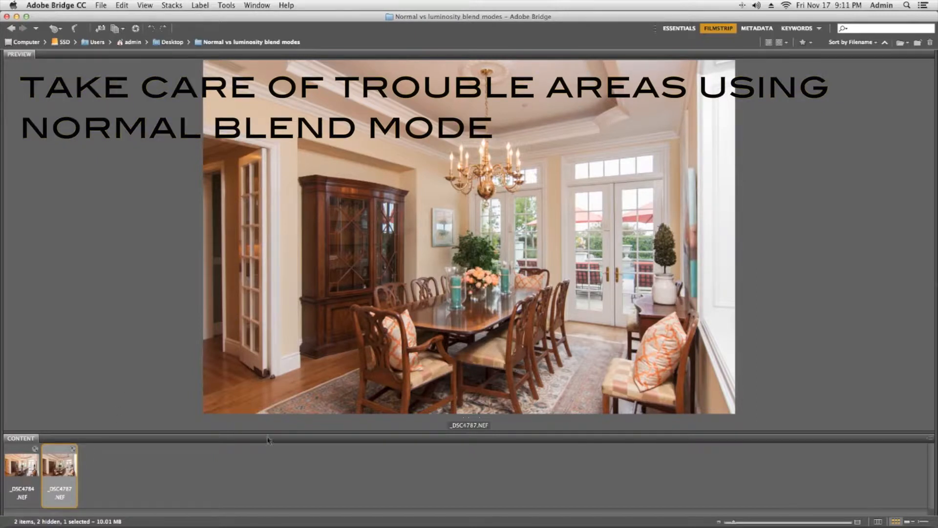
Preview the ambient photo _DSC4784.NEF and select it together with _DSC4787.NEF
left_click(14, 469)
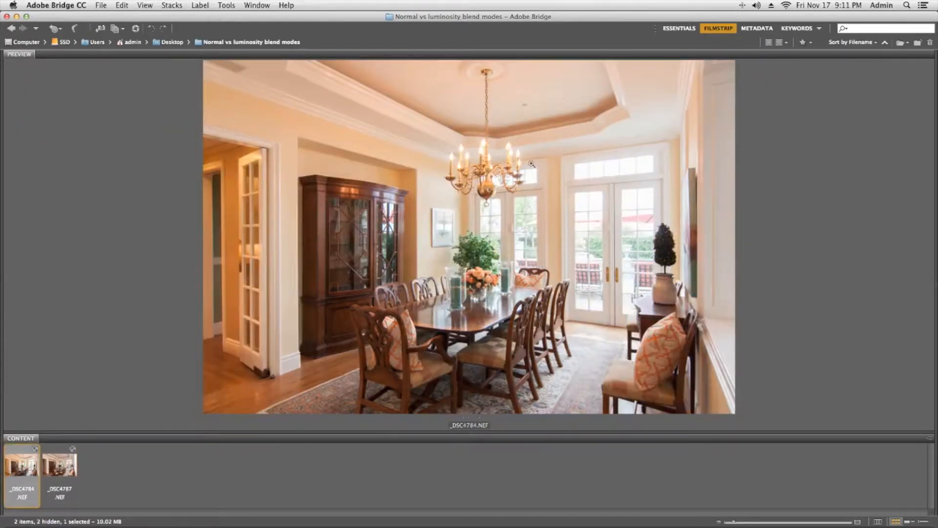
left_click(72, 473, "shift")
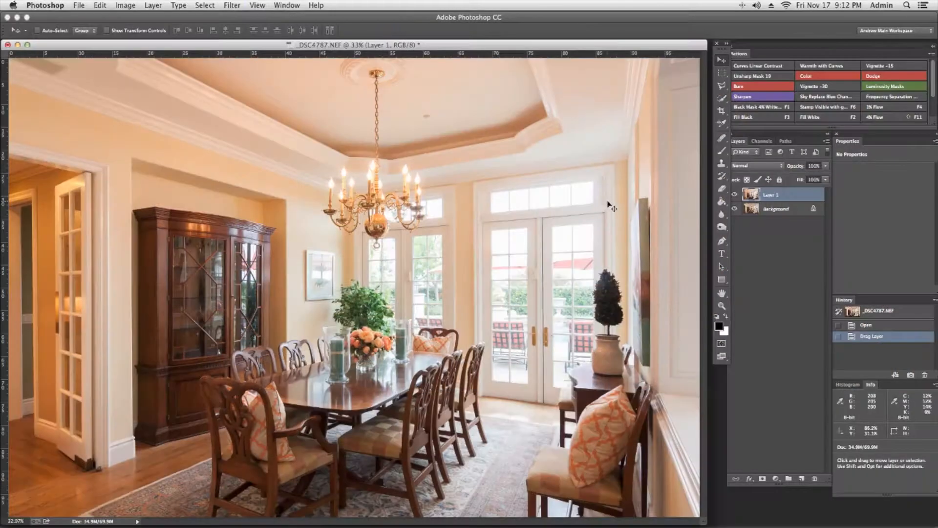
Compare Layer 1 with the background by toggling its visibility, and set its blend mode to Luminosity
left_click(734, 195)
left_click(734, 195)
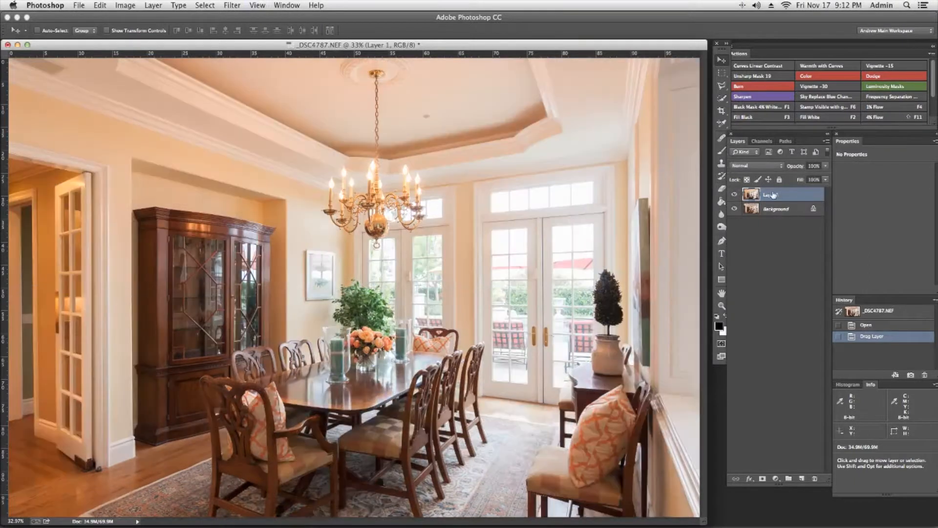
left_click(761, 168)
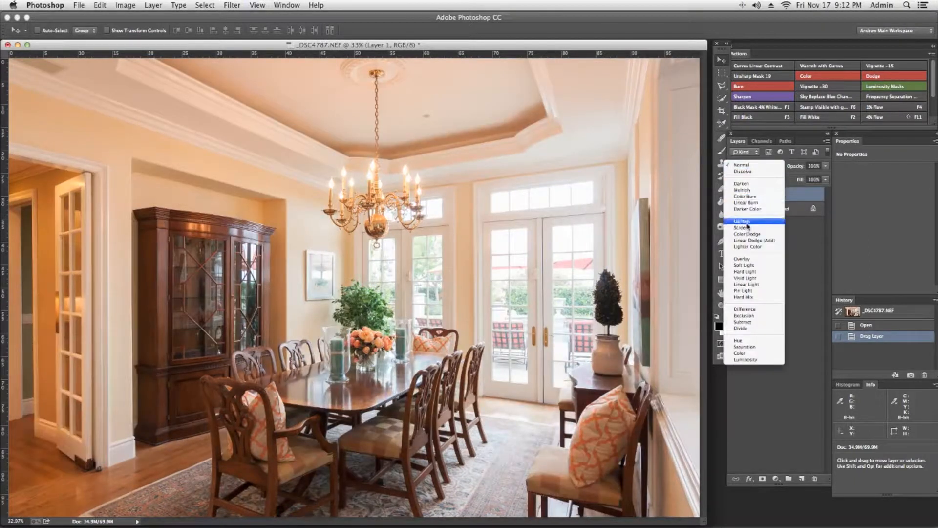
left_click(758, 360)
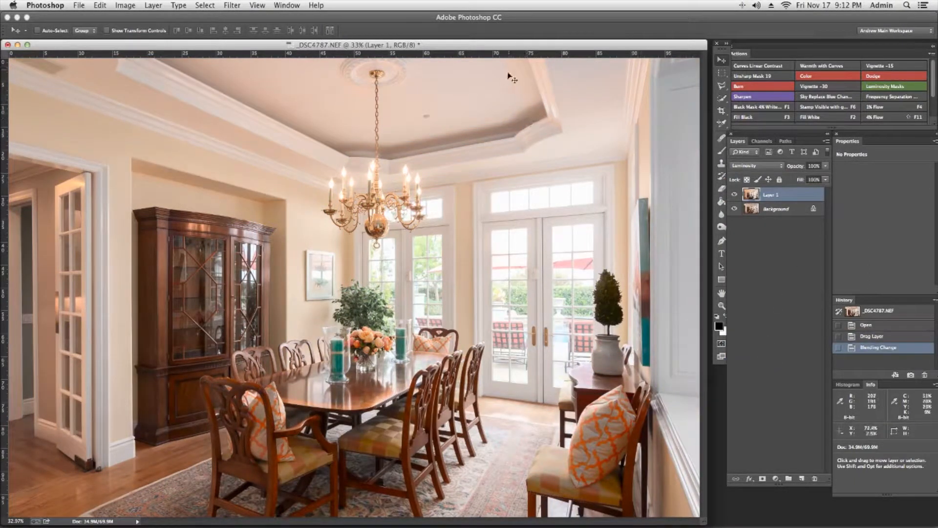
Add a black mask to Layer 1 and paint white over the ceiling at 4% flow with a size 1000 brush
key("F1")
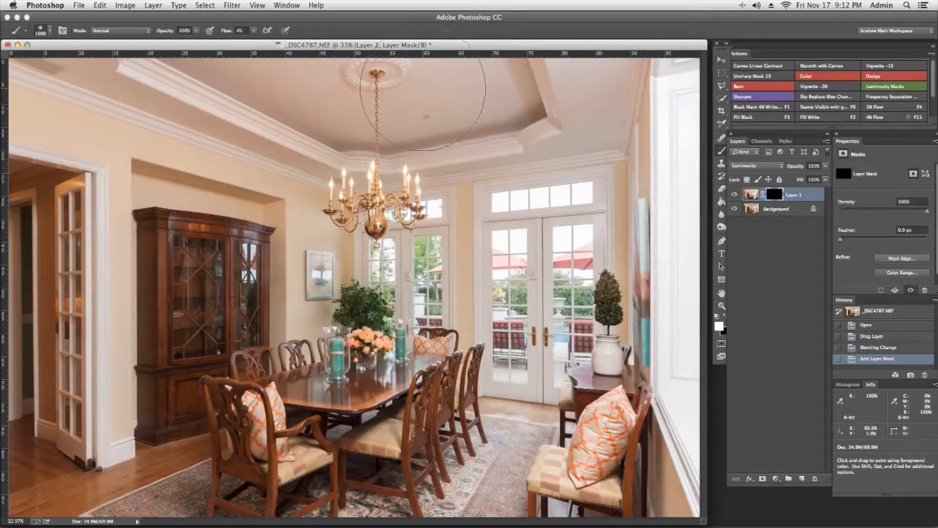
mouse_move(222, 93)
left_mouse_down()
mouse_move(293, 75)
mouse_move(538, 92)
mouse_move(518, 113)
mouse_move(541, 98)
mouse_move(555, 109)
mouse_move(479, 98)
mouse_move(379, 100)
left_mouse_up()
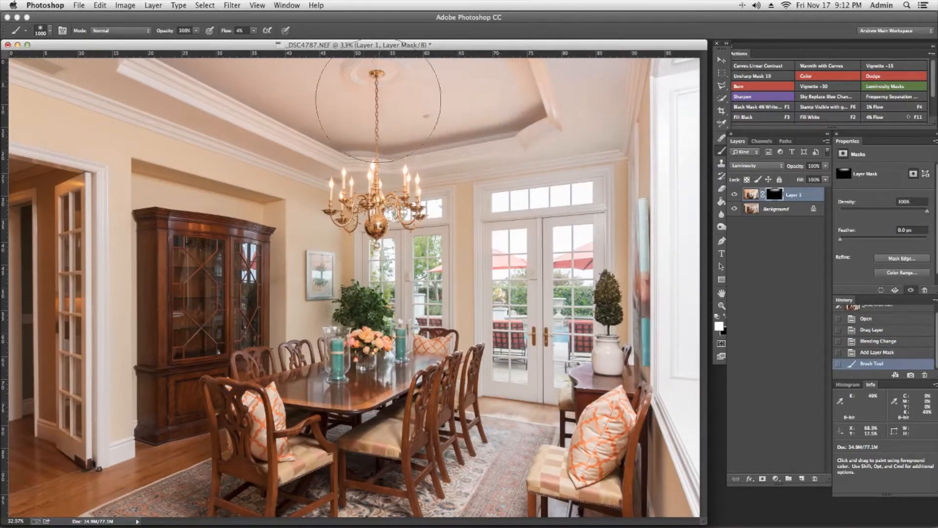
mouse_move(16, 75)
left_mouse_down()
mouse_move(43, 85)
mouse_move(456, 114)
mouse_move(586, 98)
mouse_move(348, 95)
mouse_move(372, 140)
mouse_move(612, 110)
mouse_move(581, 49)
mouse_move(152, 60)
mouse_move(87, 25)
mouse_move(465, 38)
mouse_move(581, 76)
mouse_move(452, 103)
mouse_move(344, 76)
mouse_move(422, 119)
mouse_move(572, 129)
mouse_move(522, 96)
mouse_move(552, 117)
left_mouse_up()
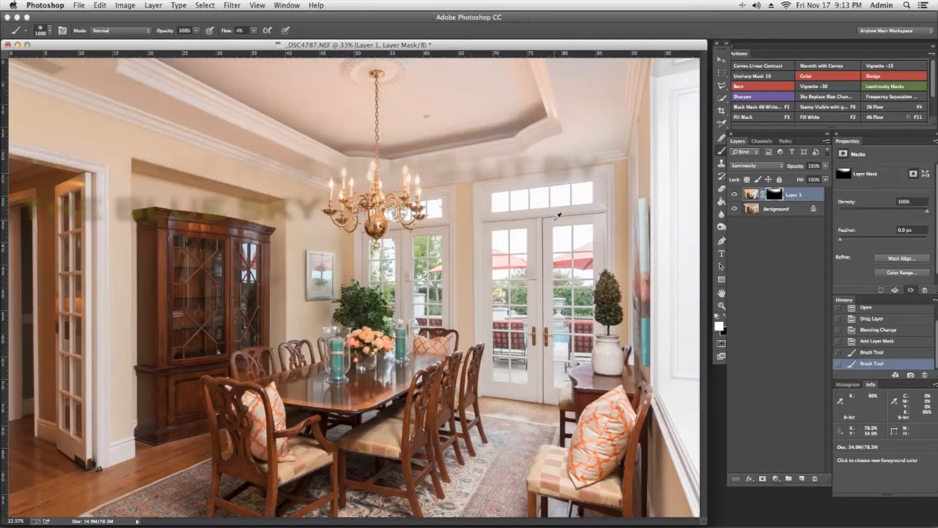
Create a new layer in Color blend mode, sample the ceiling's color and paint it over the ceiling
key("i")
left_click(819, 77)
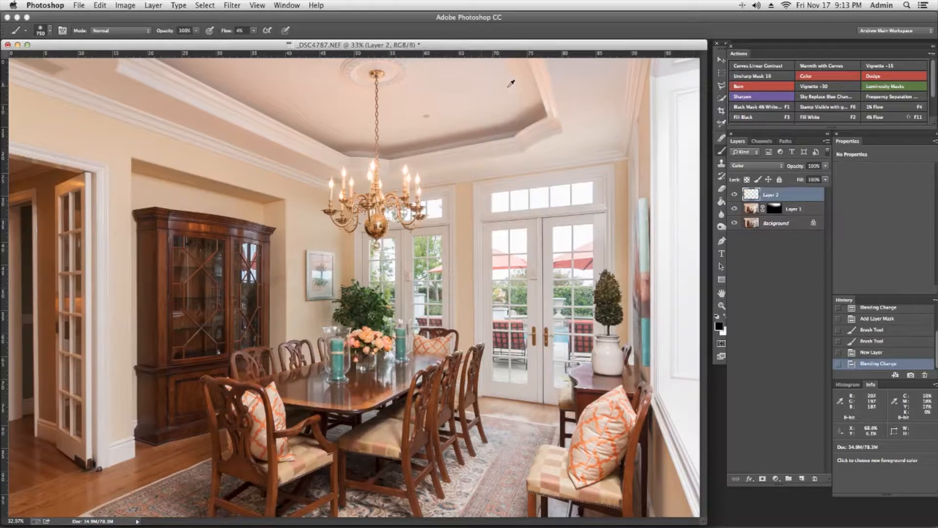
left_click(480, 101, "alt")
mouse_move(476, 76)
left_mouse_down()
mouse_move(487, 106)
mouse_move(524, 97)
mouse_move(653, 157)
left_mouse_up()
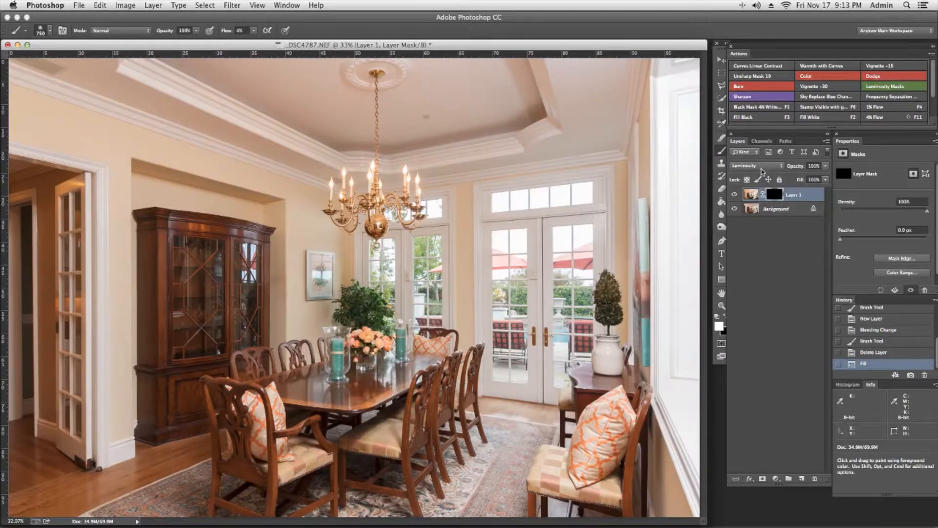
Set Layer 1's blend mode to Normal and paint its black mask white over the ceiling with a size 1000 brush
left_click(764, 168)
mouse_move(769, 4)
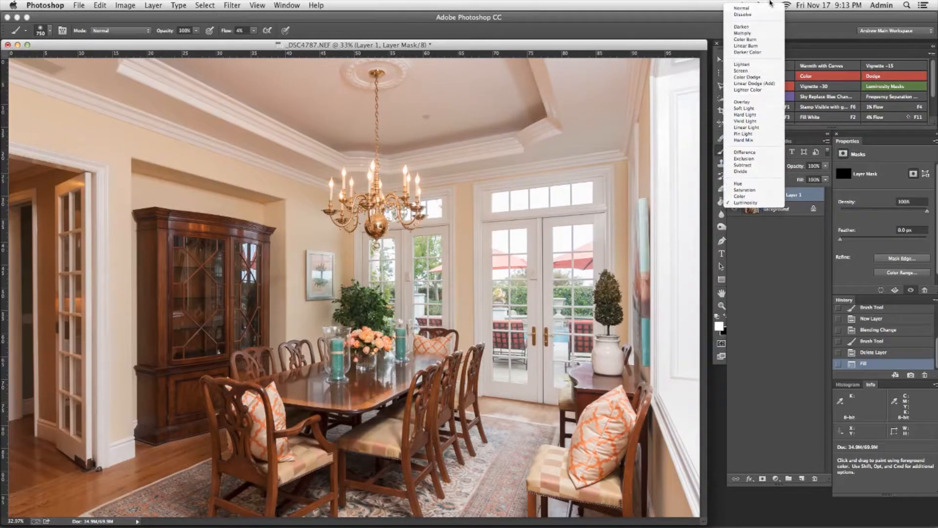
left_click(756, 9)
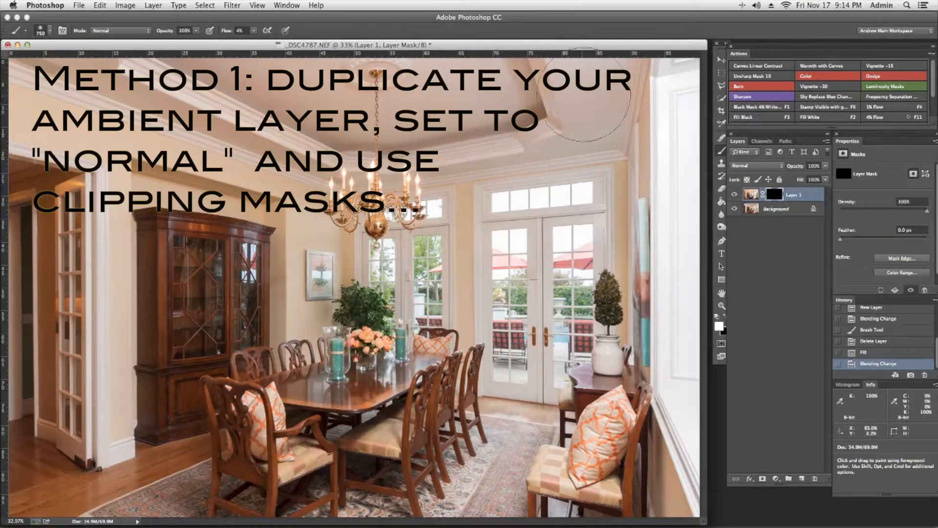
key("bracketright")
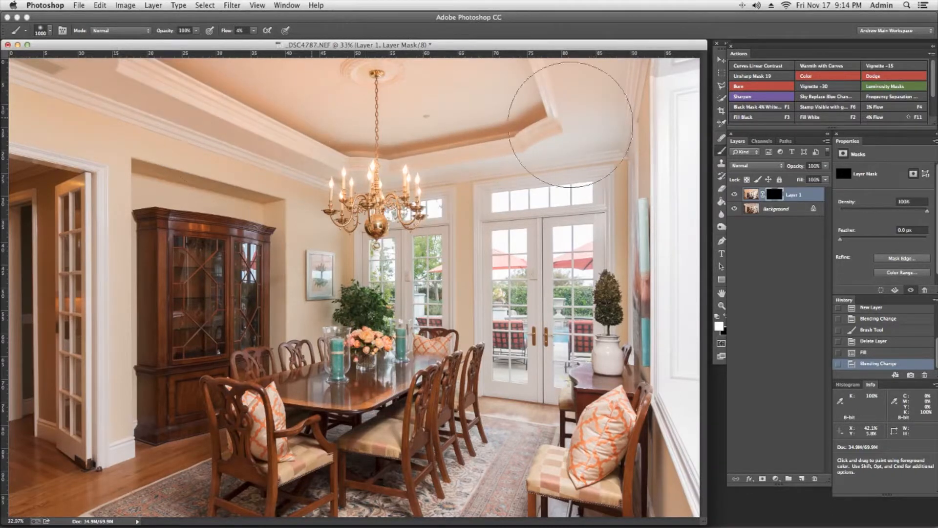
left_click_drag(221, 30, 308, 92)
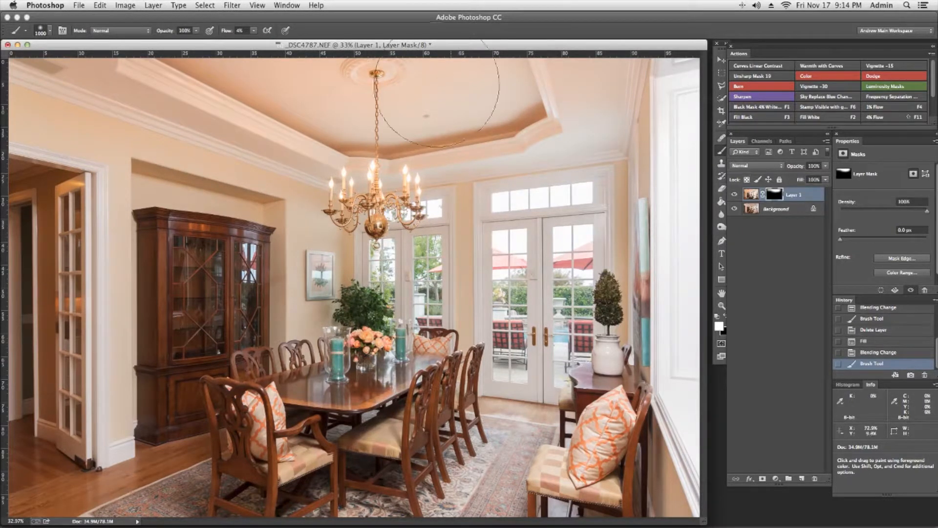
mouse_move(376, 103)
left_mouse_down()
mouse_move(471, 105)
mouse_move(481, 83)
mouse_move(408, 136)
left_mouse_up()
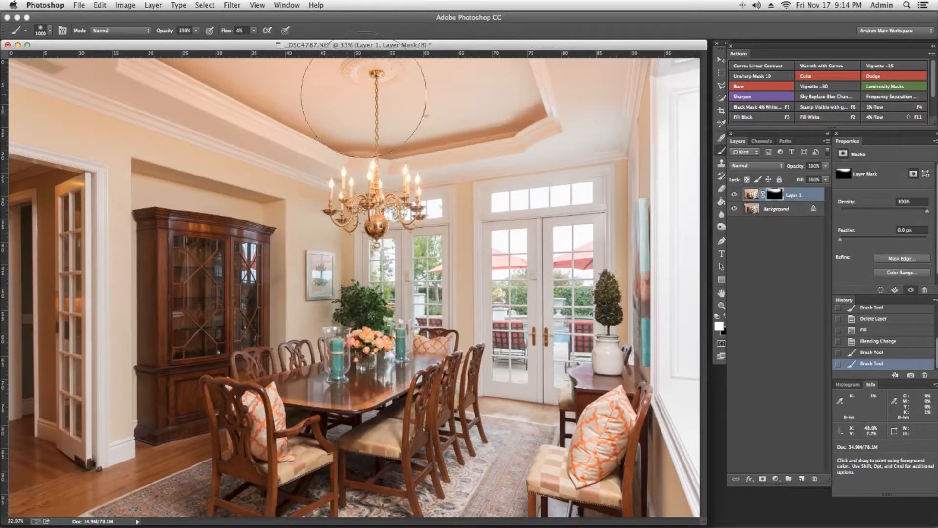
Add a Hue/Saturation adjustment clipped to Layer 1 and lower its saturation to -39
left_click(776, 482)
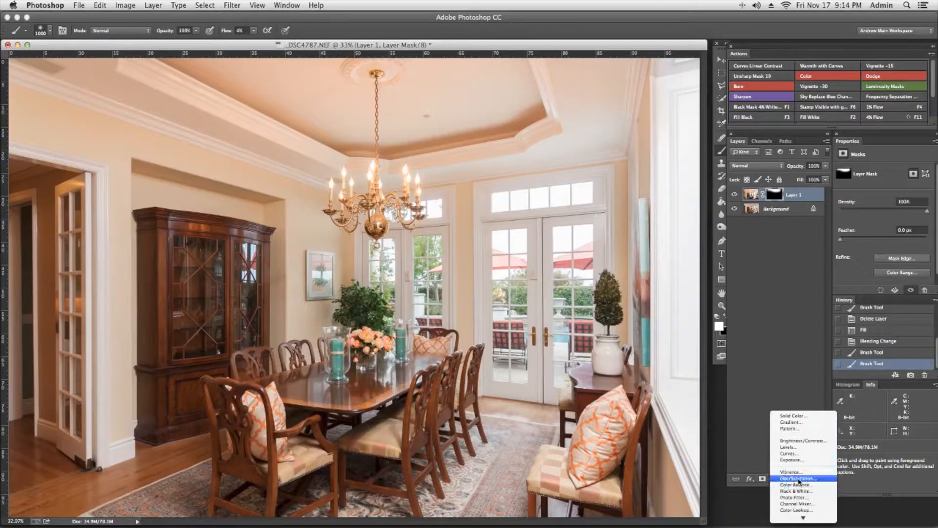
left_click(798, 478)
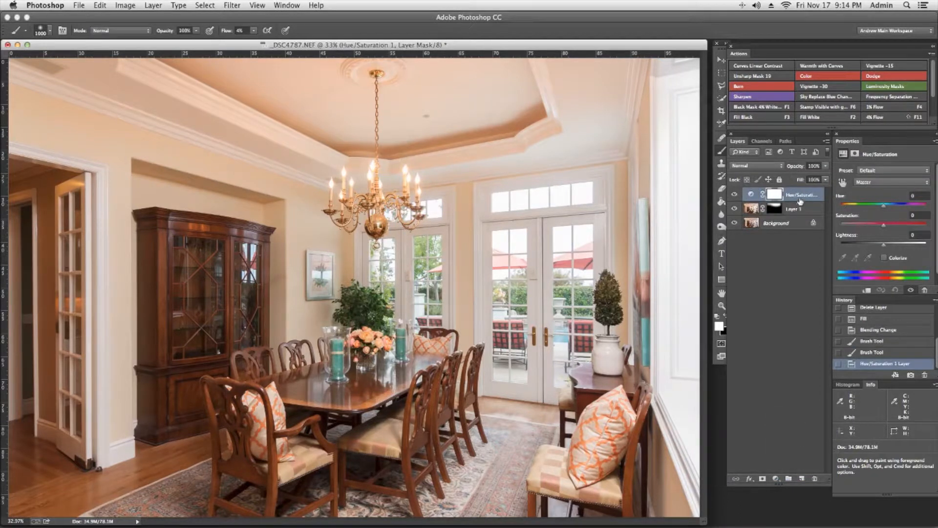
left_click(800, 200, "alt")
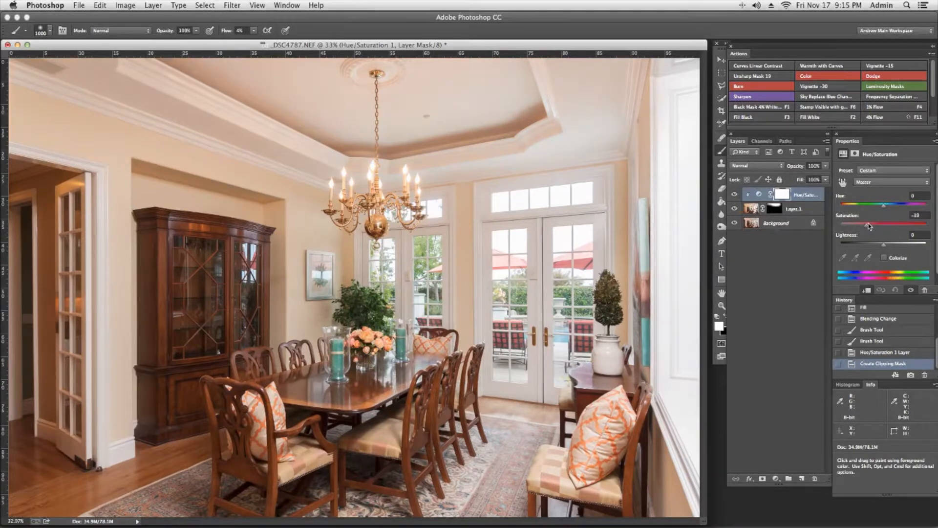
left_click(868, 226)
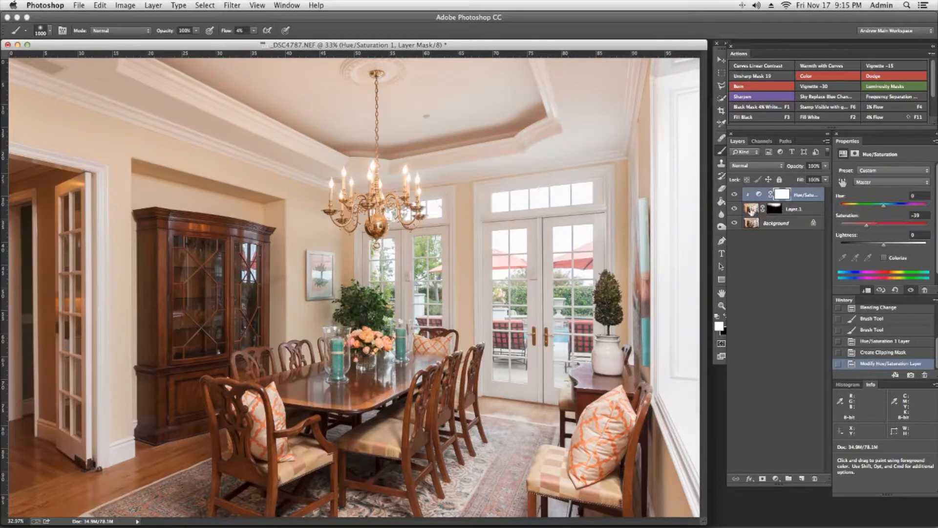
Test a strong saturation boost on the clipped Hue/Saturation adjustment, and set its saturation to -24
left_click(806, 210)
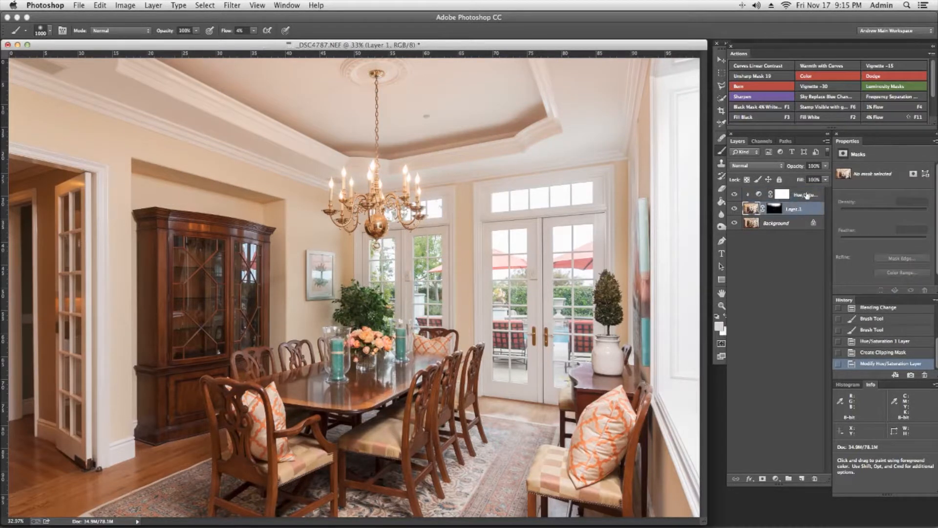
left_click(807, 195)
left_click_drag(866, 228, 936, 225)
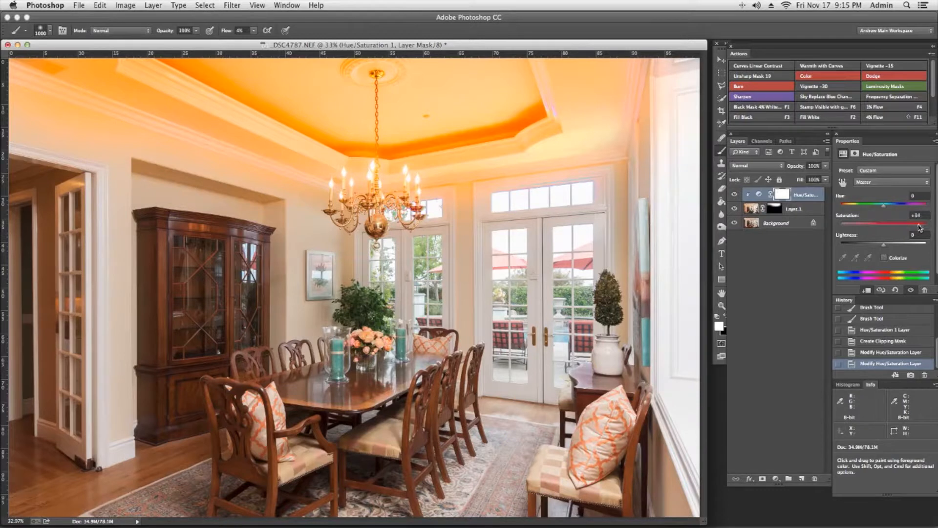
left_click_drag(873, 225, 874, 224)
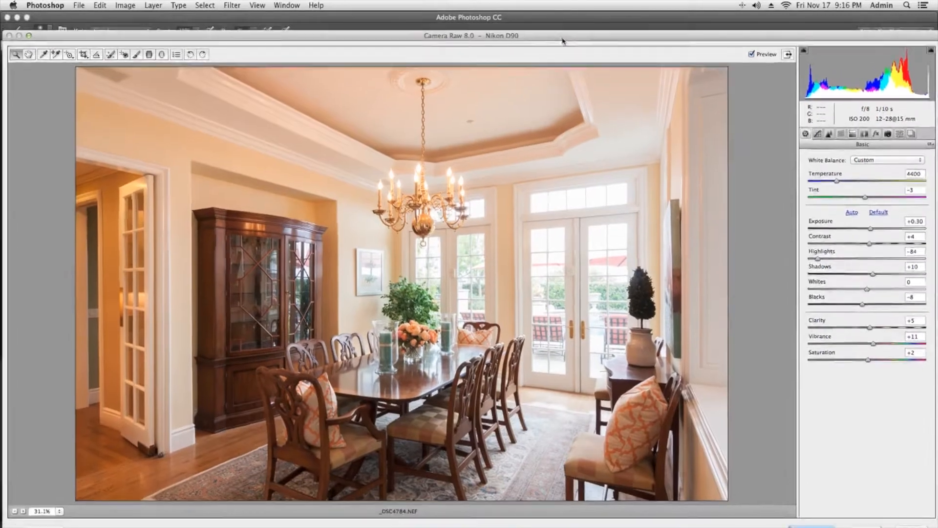
Correct the white balance of _DSC4784.NEF in Camera Raw with an eyedropper sample, refining the temperature to 3650 and the tint to -5
left_click_drag(560, 19, 532, 67)
mouse_move(468, 65)
left_mouse_down()
mouse_move(461, 73)
mouse_move(469, 65)
mouse_move(498, 219)
mouse_move(504, 349)
mouse_move(488, 79)
mouse_move(493, 264)
mouse_move(569, 264)
mouse_move(508, 108)
mouse_move(454, 87)
mouse_move(467, 95)
mouse_move(457, 91)
mouse_move(464, 53)
left_mouse_up()
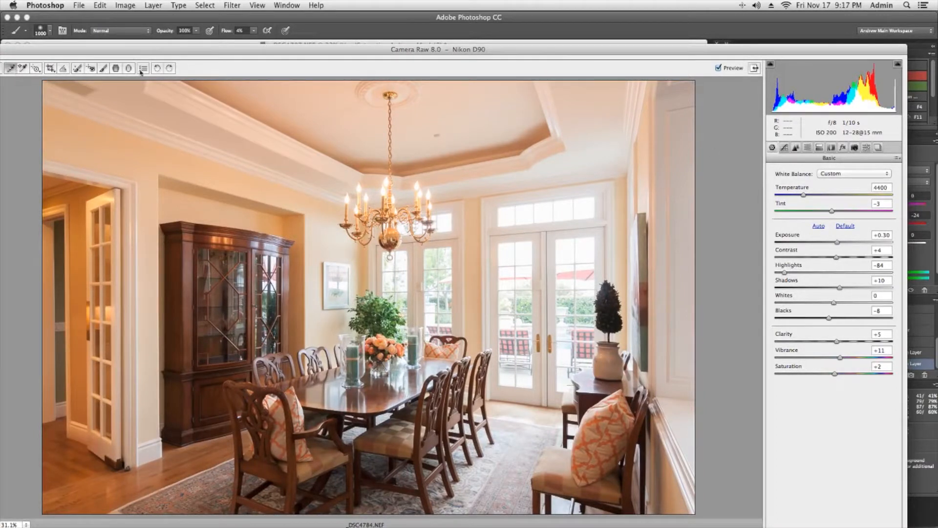
left_click_drag(395, 51, 421, 169)
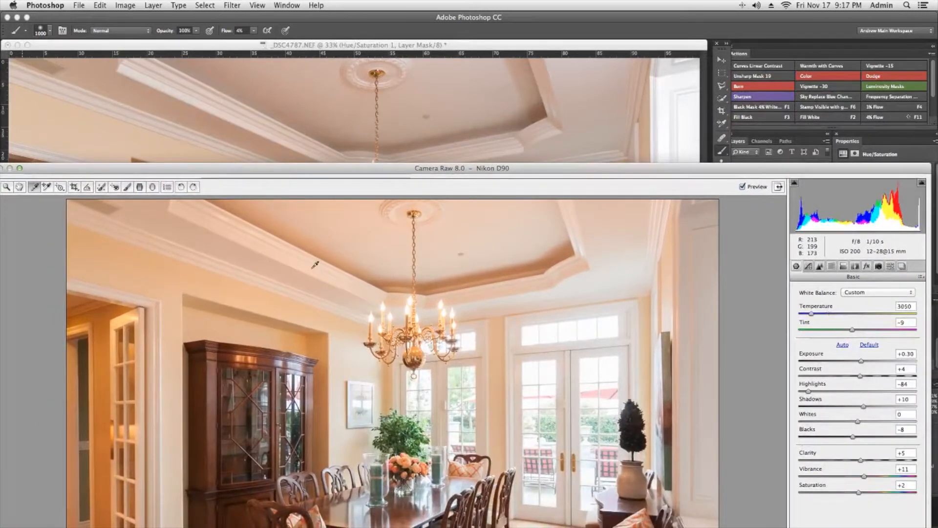
left_click(581, 206)
left_click_drag(581, 171, 535, 84)
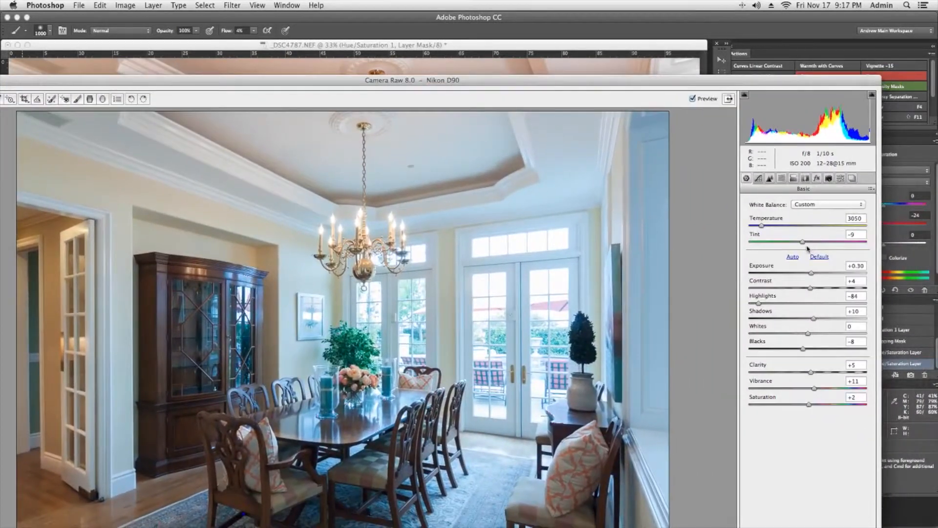
left_click_drag(764, 228, 773, 230)
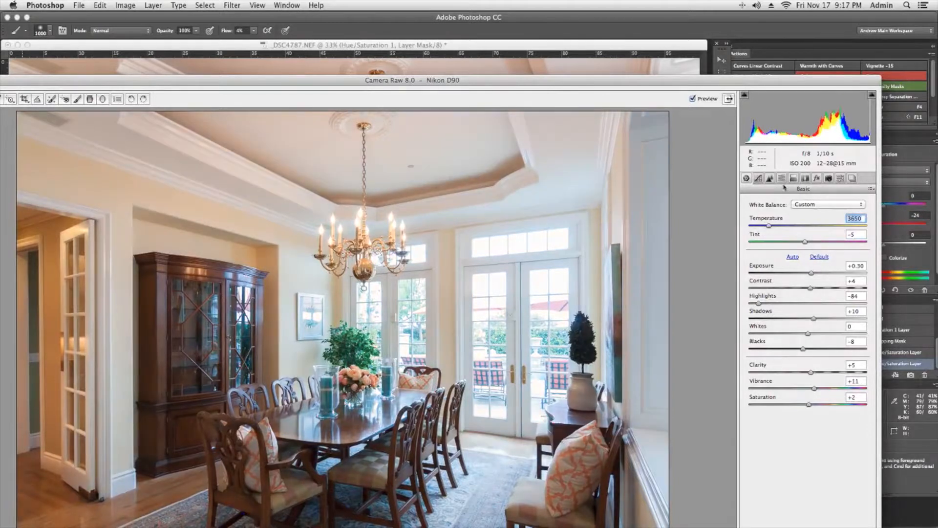
Open the white-balance-corrected _DSC4784.NEF from Camera Raw as an image
left_click_drag(551, 83, 531, 129)
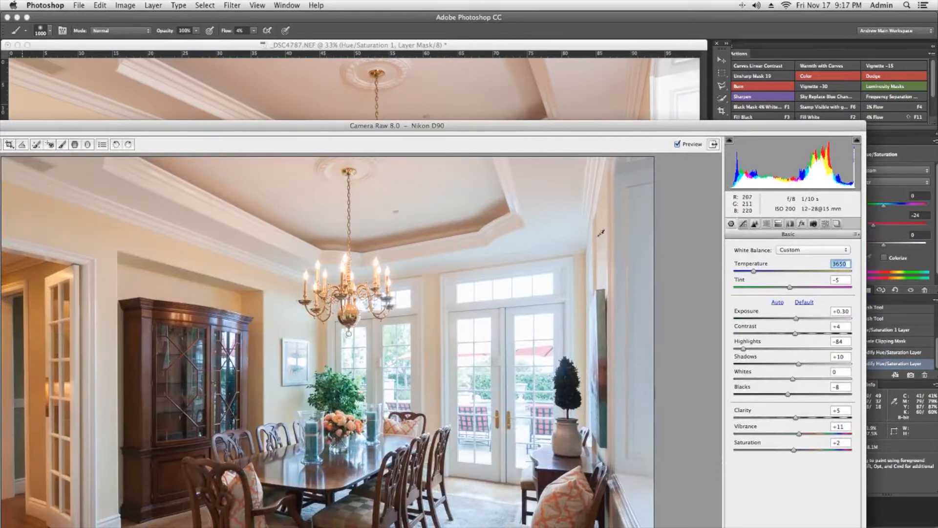
left_click_drag(644, 130, 635, 43)
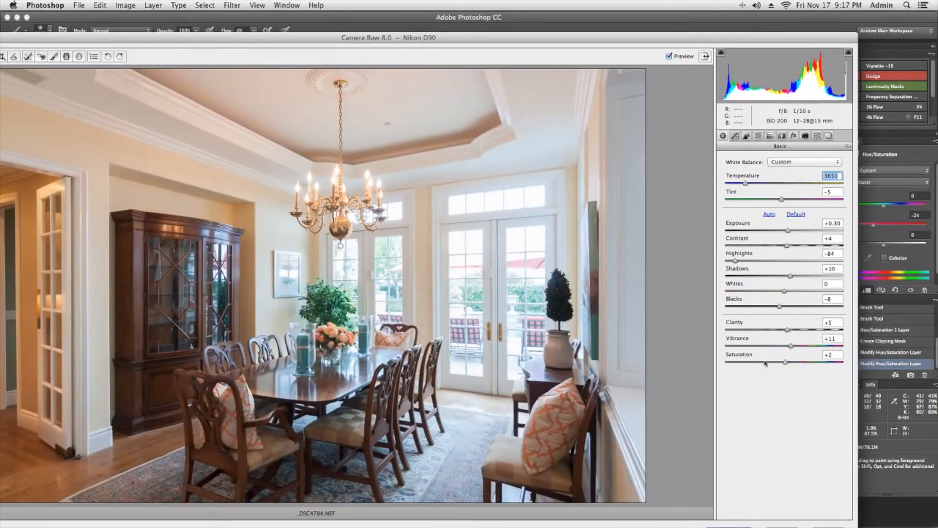
left_click_drag(734, 40, 707, 18)
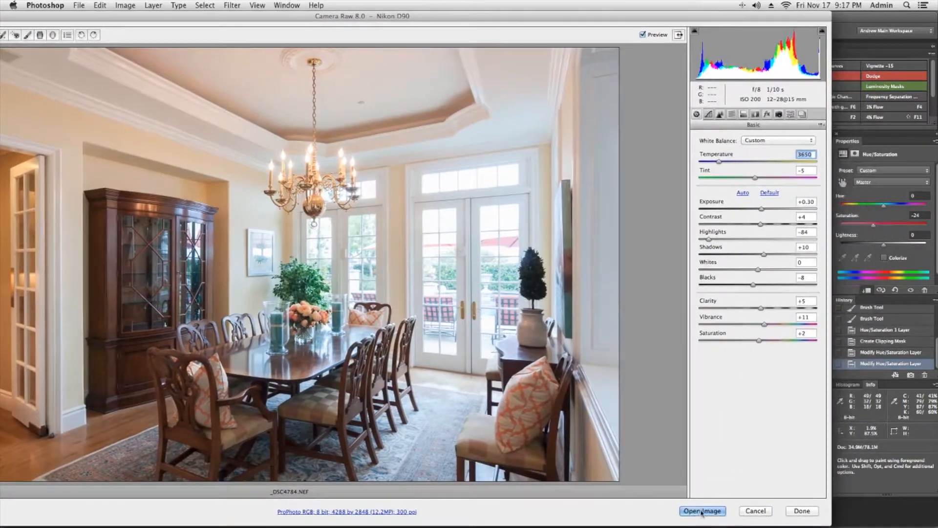
left_click(702, 511)
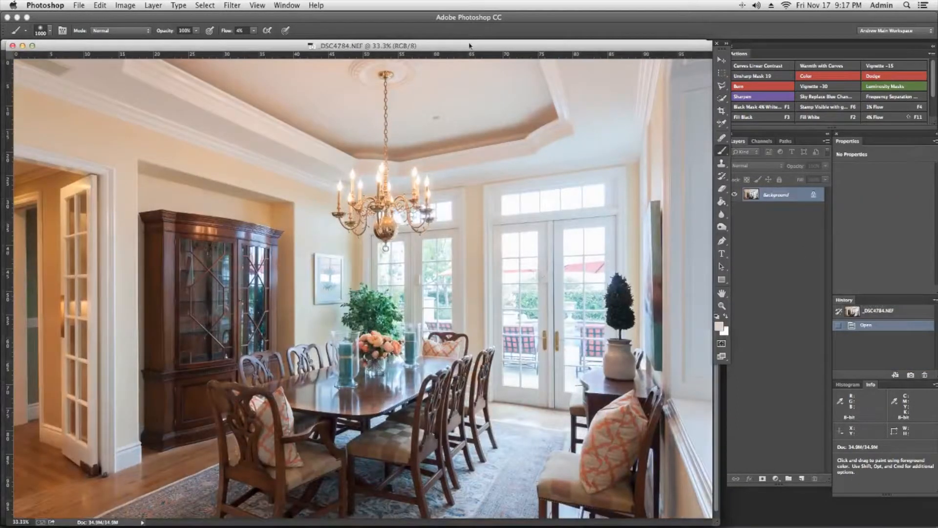
Copy the corrected image into the _DSC4787.NEF document as a layer and place it directly above the Background
left_click_drag(469, 46, 351, 169)
key("v")
left_click_drag(379, 264, 485, 127)
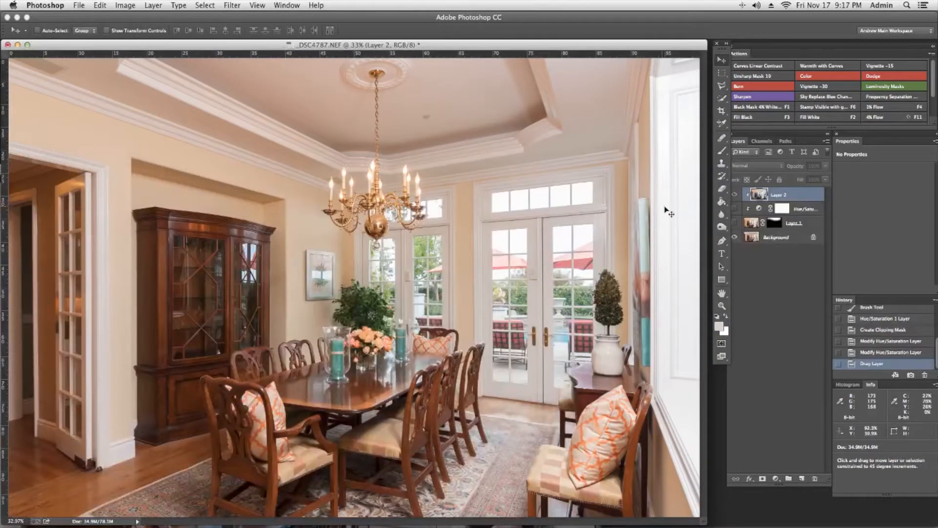
left_click_drag(778, 196, 773, 234)
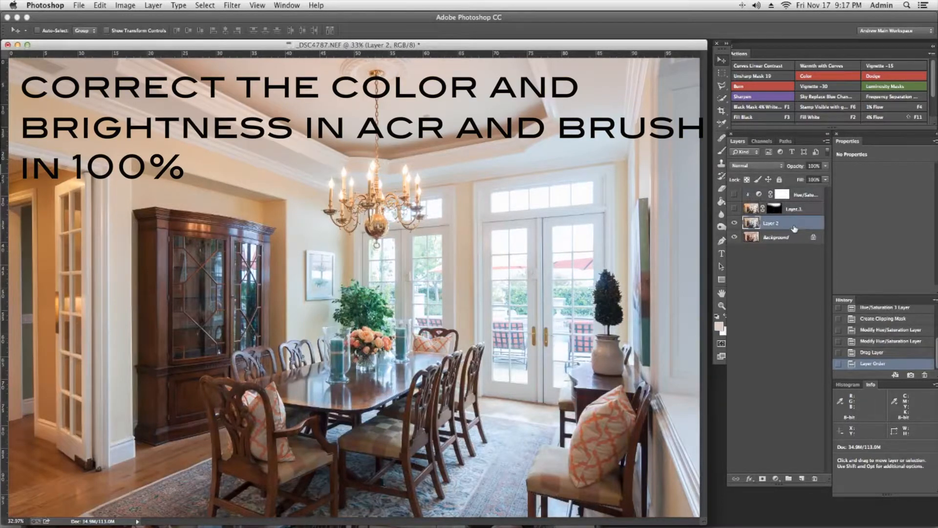
Add a black mask to Layer 2 and paint white over the ceiling at 4% flow with a size 900 brush
key("F1")
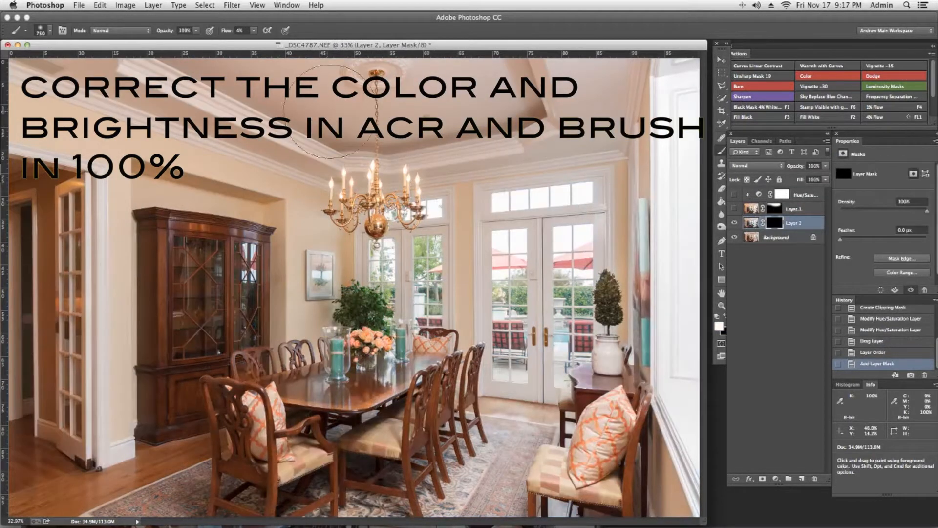
key("]")
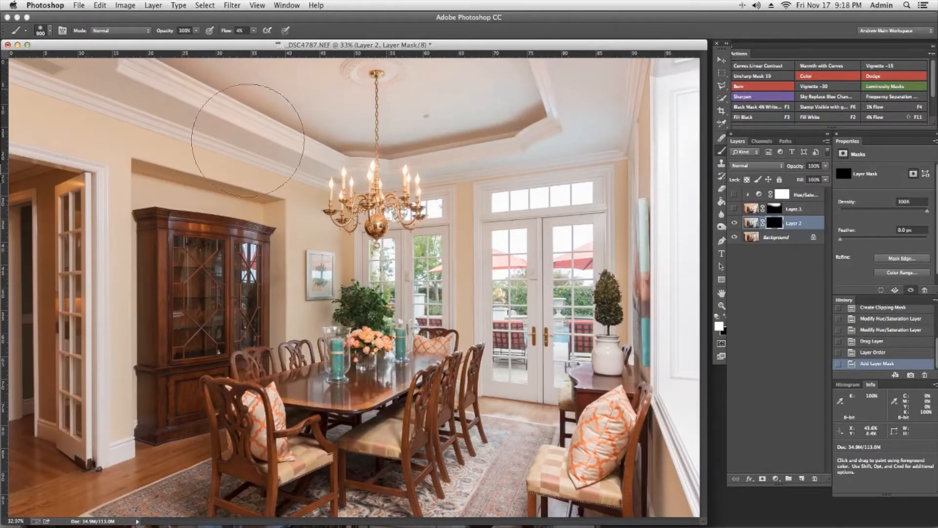
left_click_drag(117, 49, 83, 46)
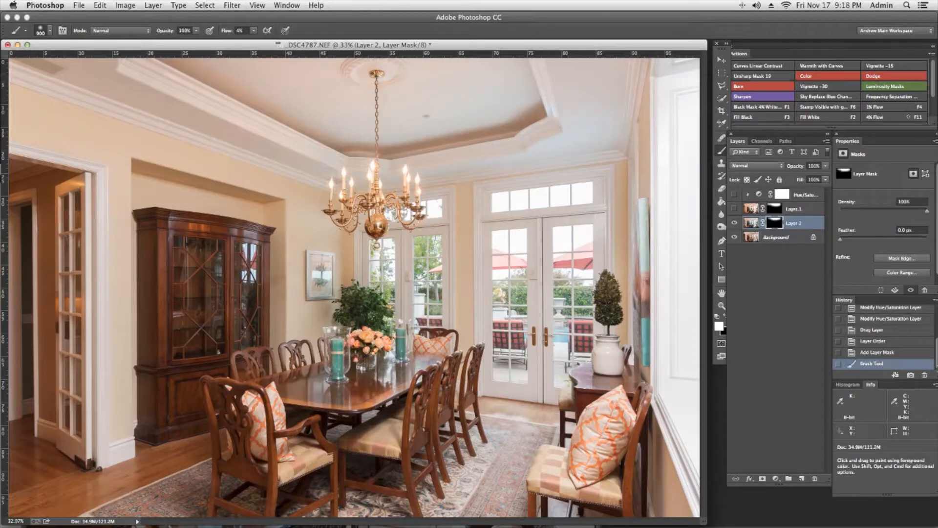
Delete Layer 1 together with its clipped Hue/Saturation adjustment layer
left_click(804, 210)
left_click(808, 195, "shift")
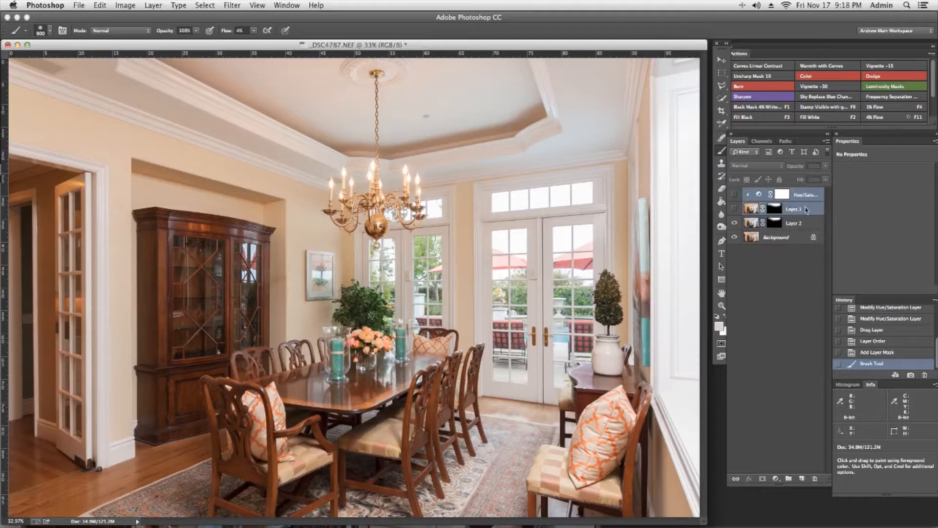
left_click_drag(812, 206, 814, 478)
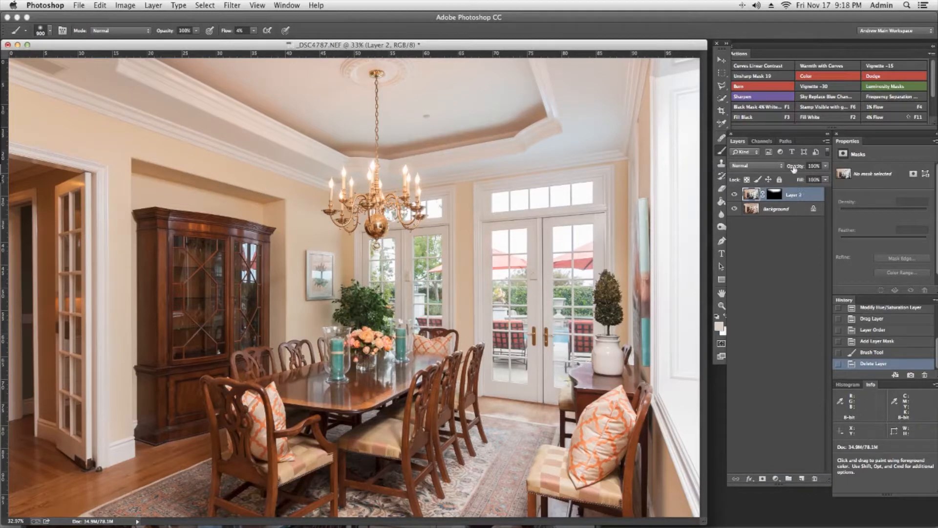
Duplicate Layer 2, set the copy's blend mode to Luminosity and fill its mask with black
key("super+j")
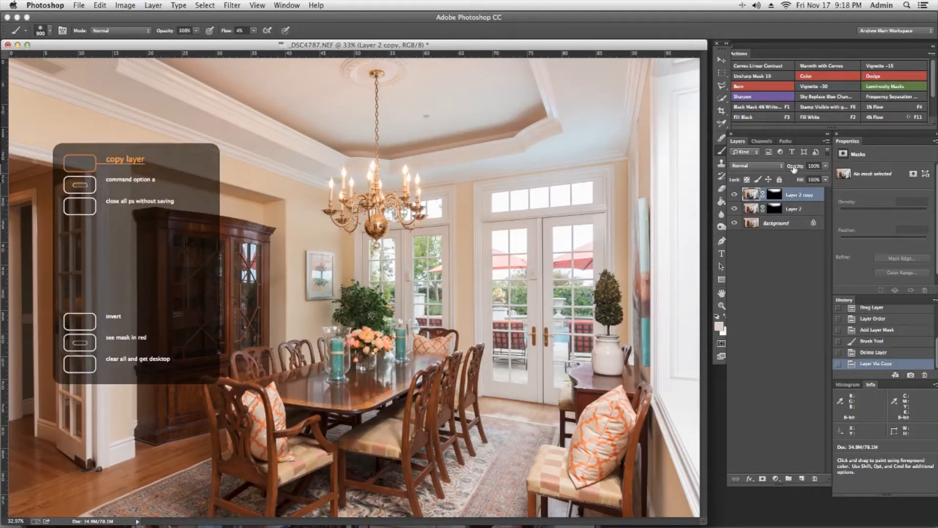
left_click(752, 167)
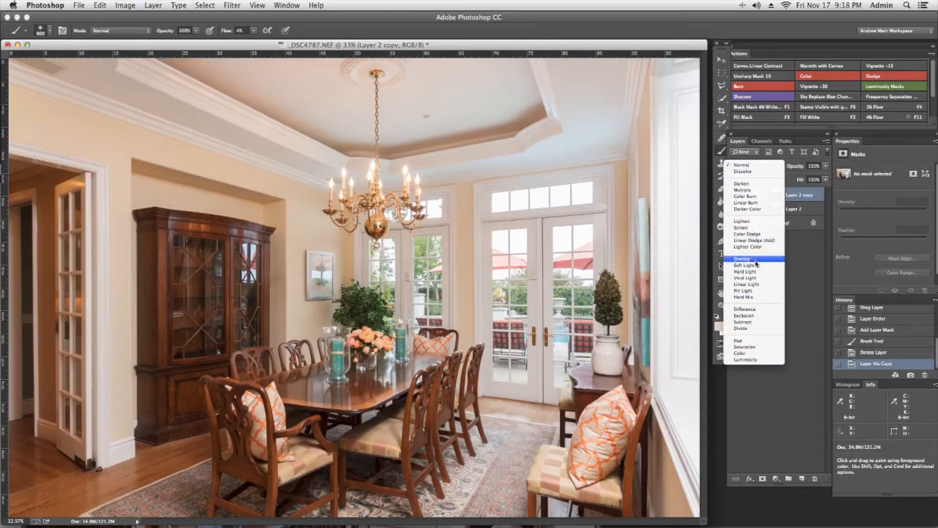
left_click(747, 360)
left_click(776, 196)
key("F3")
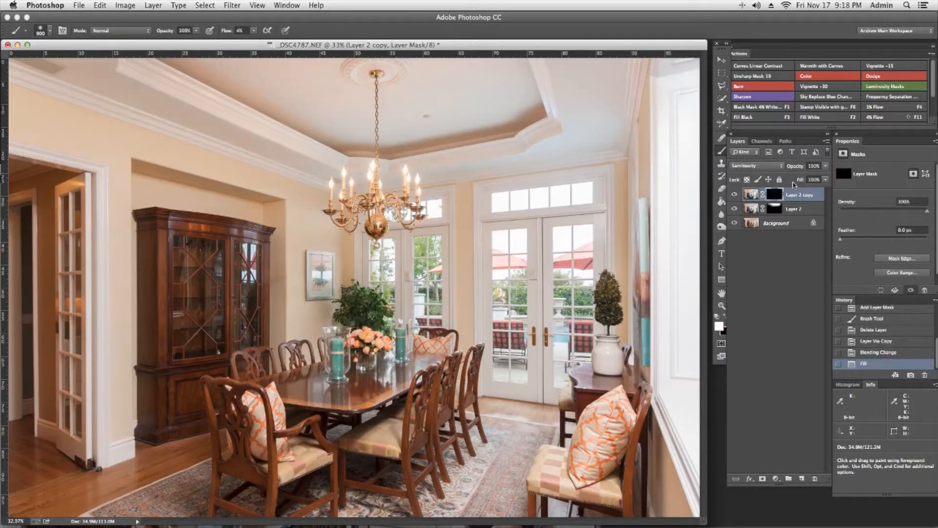
Paint white on the Layer 2 copy mask over the floor, dining furniture, cabinet and nearby walls at 4% flow with 1600 to 2000 size brushes
key("bracketright")
key("bracketright")
key("bracketright")
key("bracketright")
left_click(774, 195, "shift")
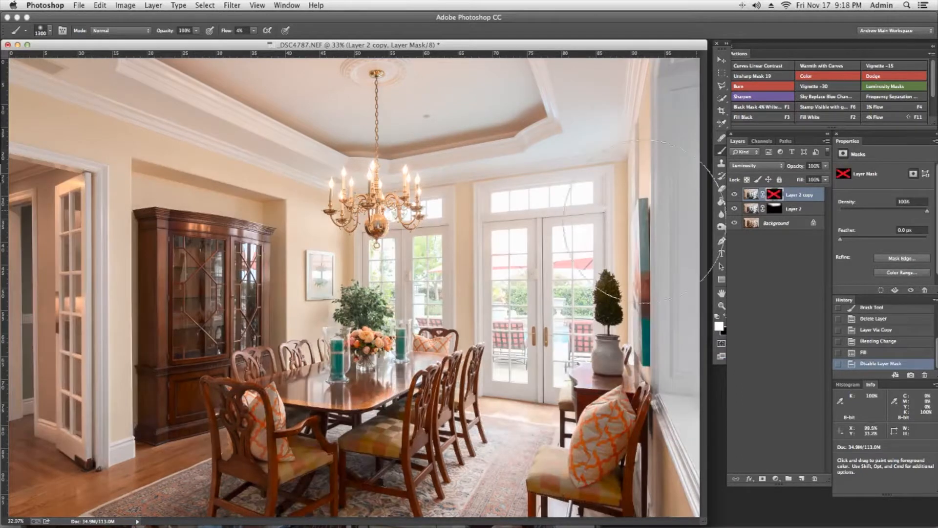
left_click(774, 195, "shift")
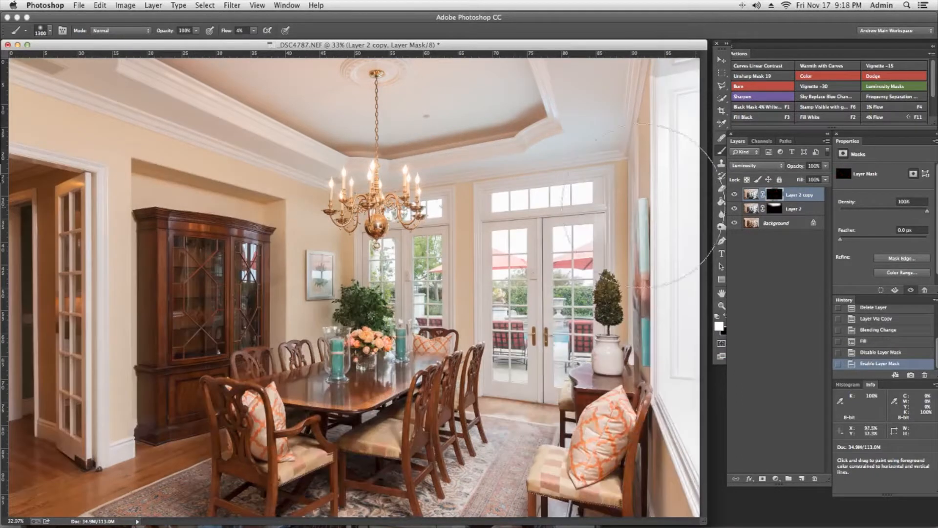
key("bracketright")
key("bracketright")
key("bracketright")
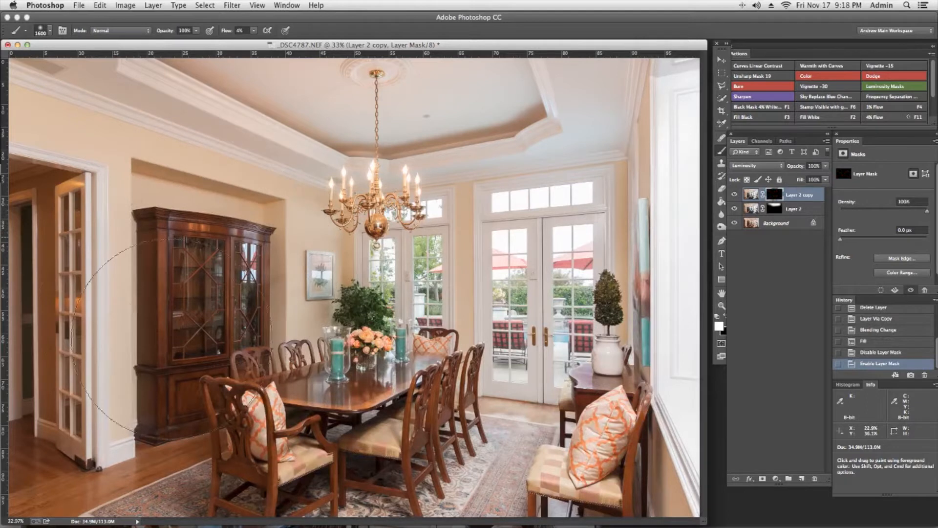
mouse_move(494, 443)
left_mouse_down()
mouse_move(418, 424)
mouse_move(511, 443)
mouse_move(602, 432)
left_mouse_up()
left_click_drag(198, 432, 317, 355)
key("bracketright")
mouse_move(199, 252)
left_mouse_down()
mouse_move(201, 302)
mouse_move(293, 275)
left_mouse_up()
mouse_move(230, 349)
left_mouse_down()
mouse_move(201, 331)
mouse_move(240, 359)
left_mouse_up()
left_click_drag(420, 437, 452, 438)
key("bracketright")
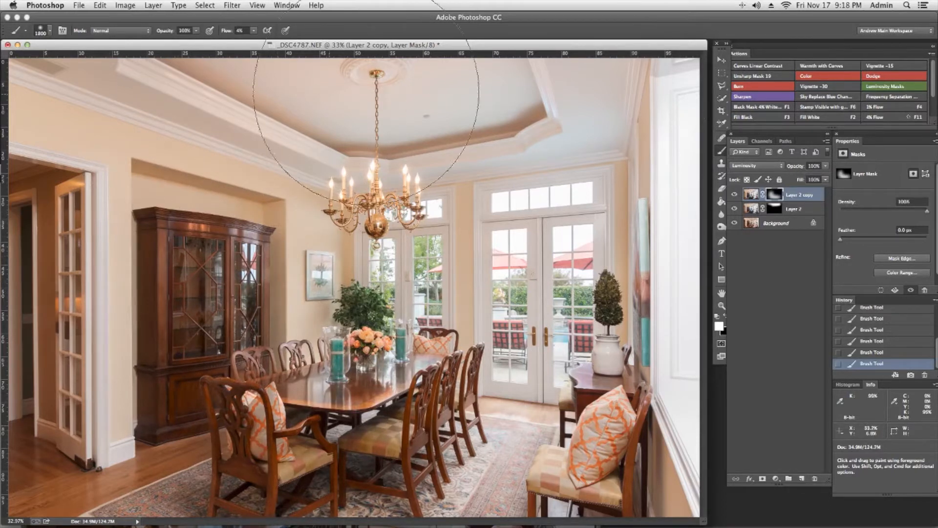
key("bracketright")
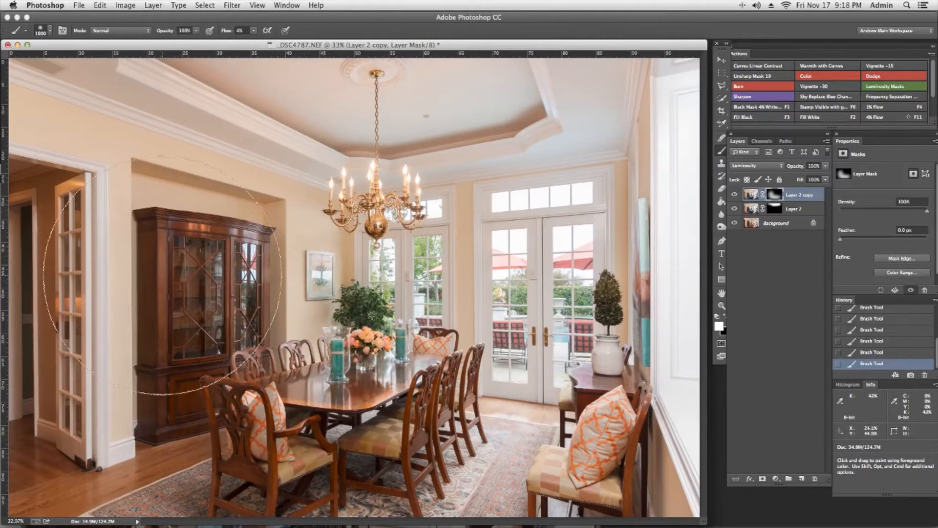
key("bracketright")
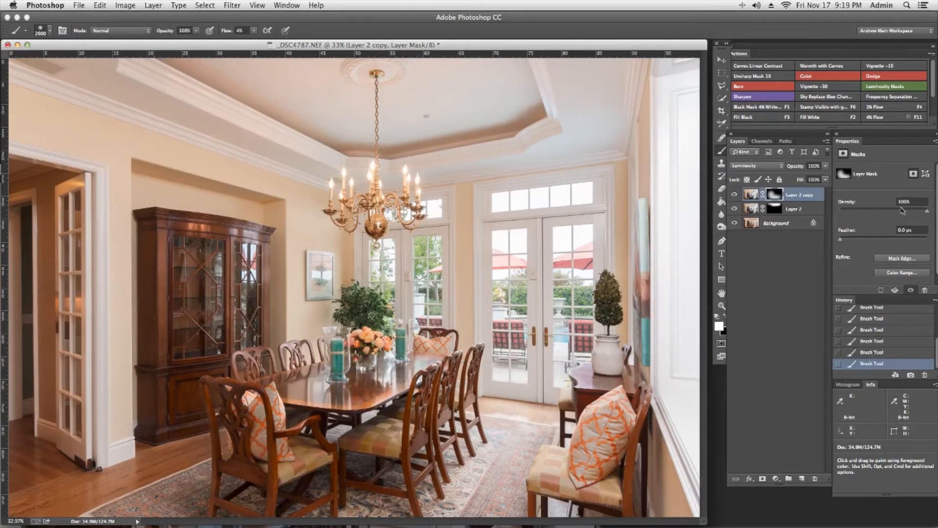
Refine the Layer 2 copy mask with smaller brushes, from size 1500 down to 600, including the doorway beside the china cabinet
key("bracketleft")
key("bracketleft")
key("bracketleft")
key("bracketleft")
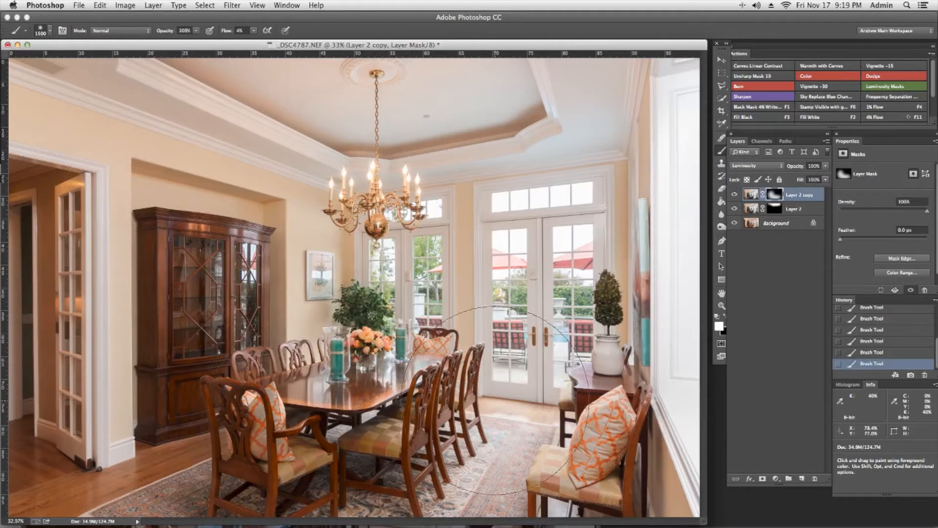
key("bracketleft")
key("bracketleft")
key("bracketleft")
key("bracketleft")
key("bracketleft")
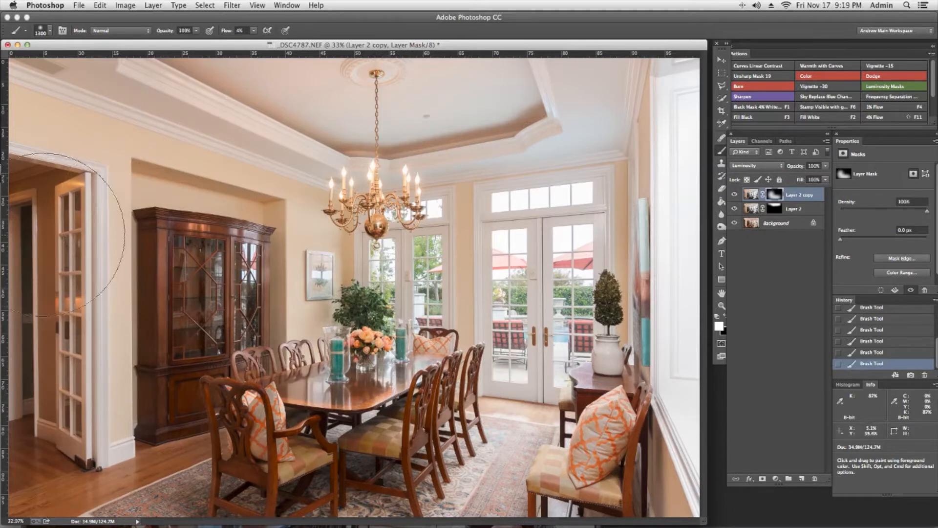
key("bracketright")
key("bracketright")
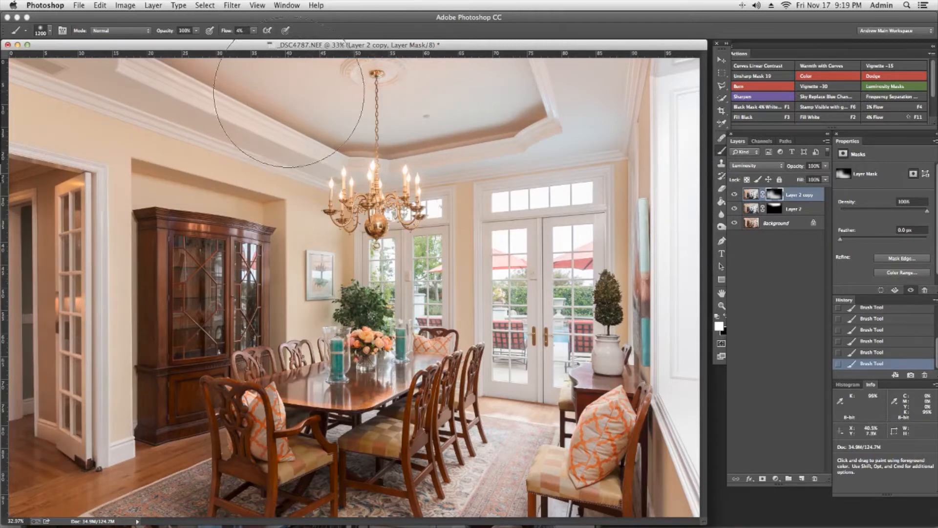
key("bracketleft")
key("bracketleft")
key("bracketleft")
key("bracketleft")
key("bracketleft")
key("bracketleft")
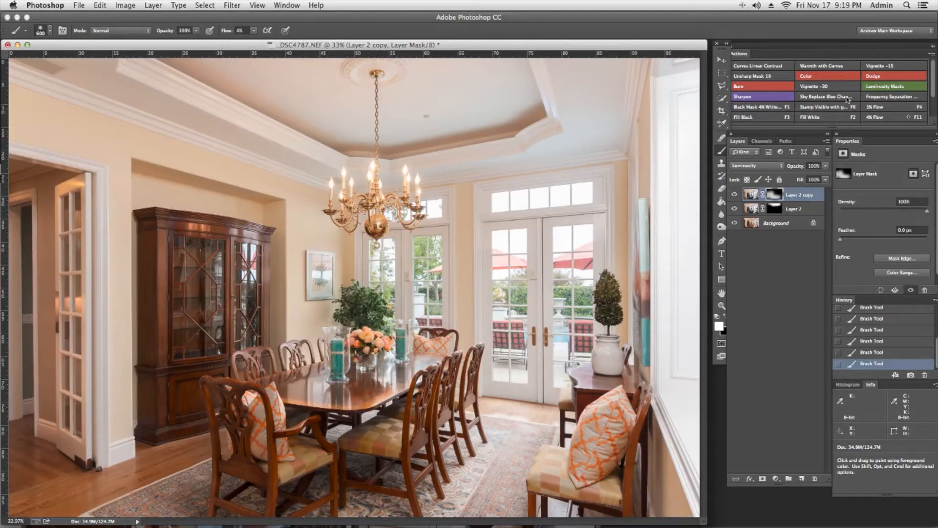
Add a new layer in Color blend mode and paint a neutral tone sampled from the ceiling over its color cast with a size 500 brush
left_click(822, 76)
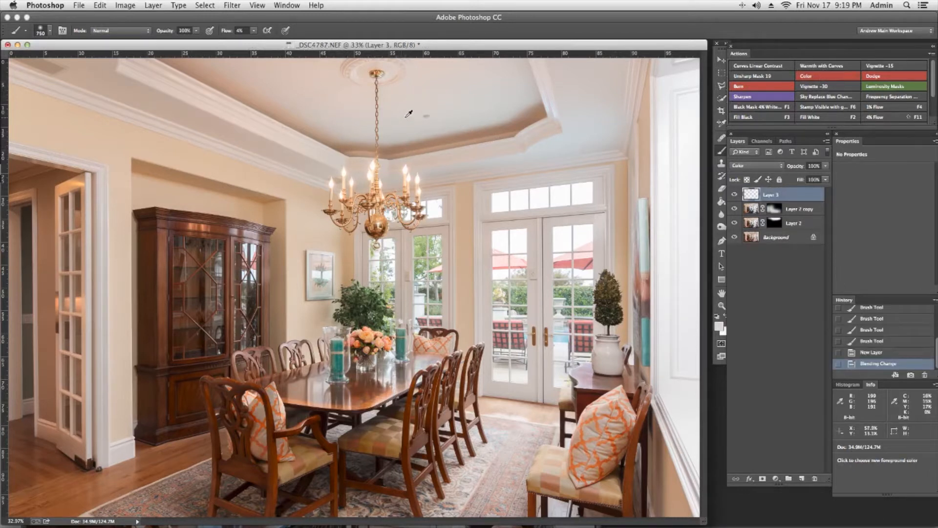
key("alt")
left_click(397, 111, "alt")
key("bracketleft")
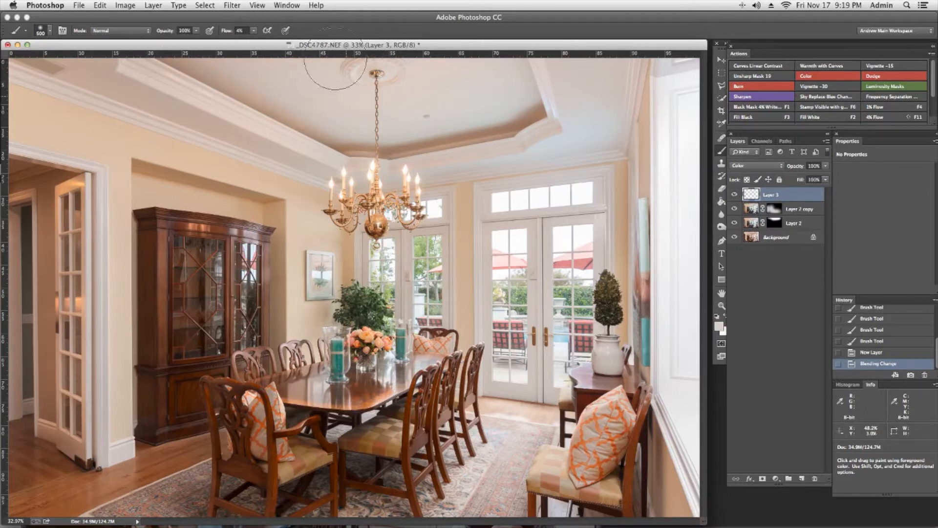
mouse_move(425, 119)
left_mouse_down()
mouse_move(492, 120)
mouse_move(370, 87)
left_mouse_up()
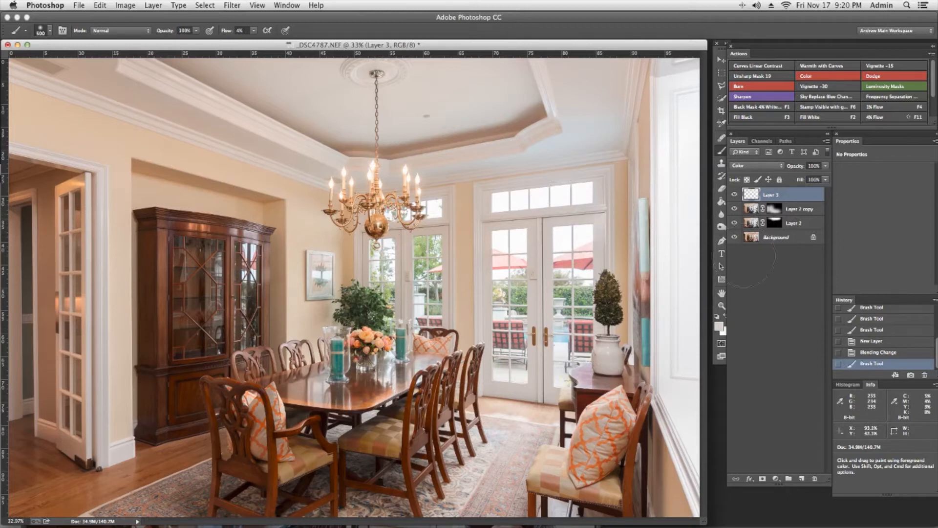
left_click_drag(737, 208, 734, 223)
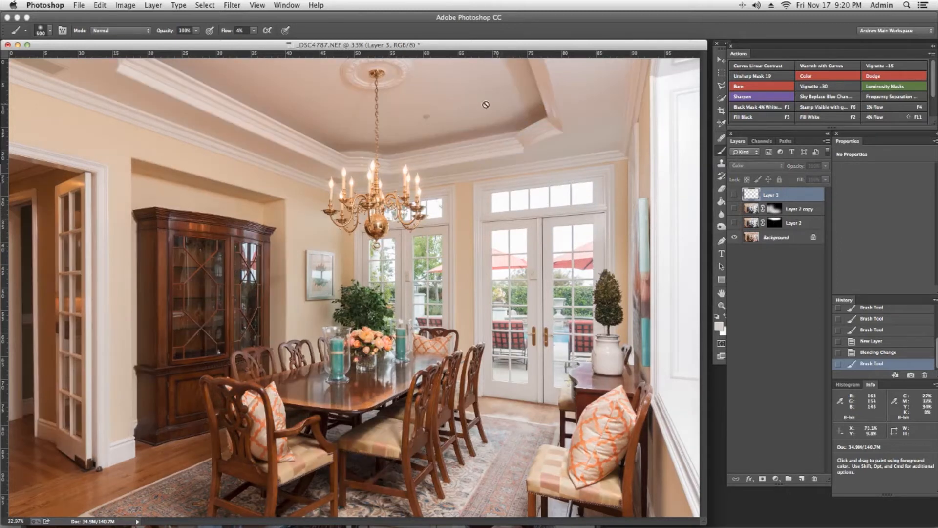
left_click_drag(735, 194, 735, 222)
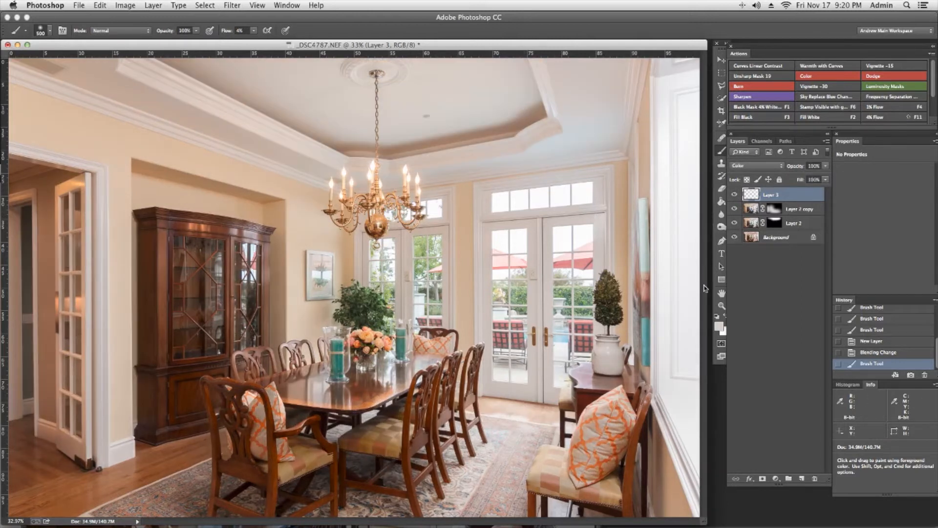